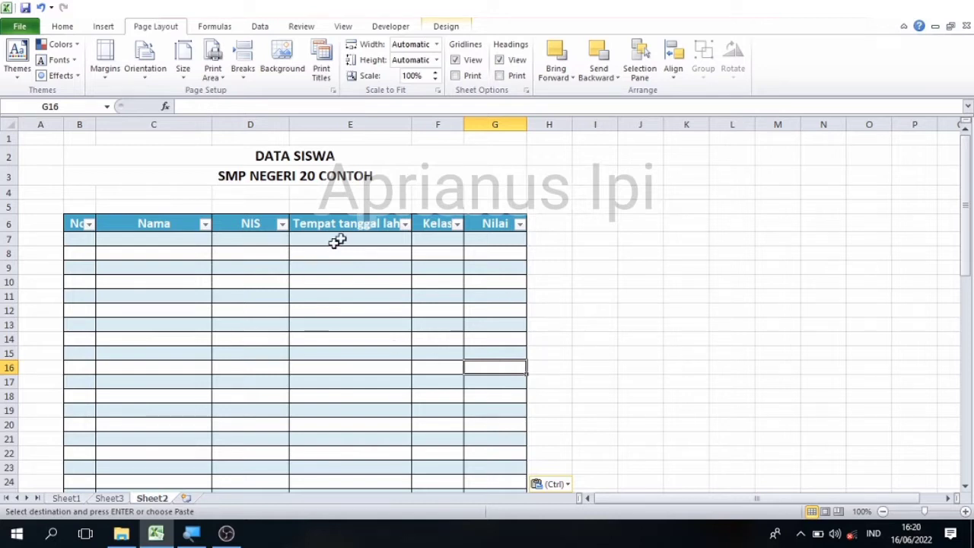
# Step: Starting at the DATA SISWA title cell, move through the table rows to check its extent
pyautogui.click(264, 156)
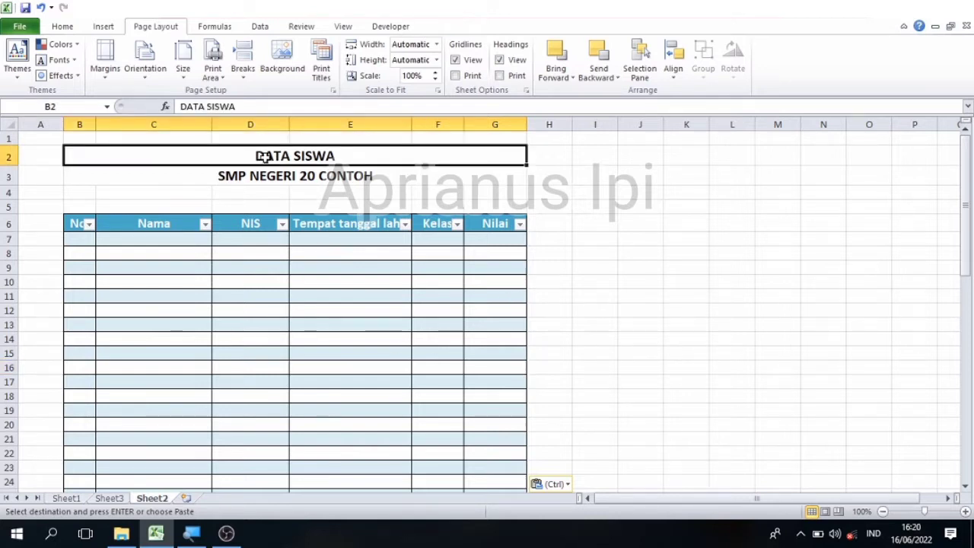
pyautogui.press('Down')
pyautogui.press('Down')
pyautogui.press('Down')
pyautogui.press('Down')
pyautogui.press('Down')
pyautogui.press('Down')
pyautogui.press('Down')
pyautogui.press('Down')
pyautogui.press('Down')
pyautogui.press('Down')
pyautogui.press('Down')
pyautogui.press('Down')
pyautogui.press('Down')
pyautogui.press('Down')
pyautogui.press('Down')
pyautogui.press('Down')
pyautogui.press('Down')
pyautogui.press('Down')
pyautogui.press('Down')
pyautogui.press('Down')
pyautogui.press('Down')
pyautogui.press('Down')
pyautogui.press('Down')
pyautogui.press('Down')
pyautogui.press('Down')
pyautogui.press('Down')
pyautogui.press('Down')
pyautogui.press('Down')
pyautogui.press('Down')
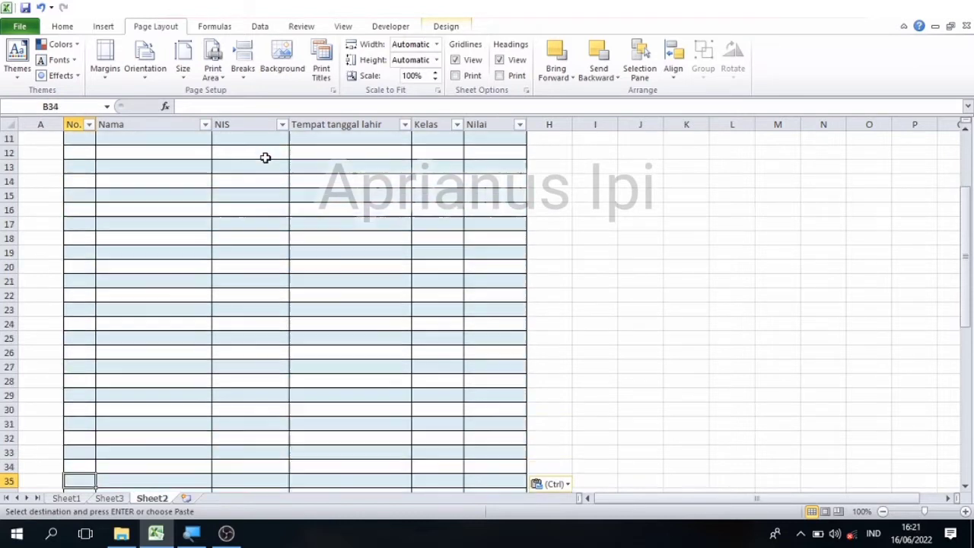
pyautogui.press('Down')
pyautogui.press('Down')
pyautogui.press('Up')
pyautogui.press('Up')
pyautogui.press('Up')
pyautogui.press('Up')
pyautogui.press('Up')
pyautogui.press('Up')
pyautogui.press('Up')
pyautogui.press('Up')
pyautogui.press('Up')
pyautogui.press('Up')
pyautogui.press('Right')
pyautogui.press('Right')
pyautogui.press('Up')
pyautogui.press('Up')
pyautogui.press('Up')
pyautogui.press('Up')
pyautogui.press('Up')
pyautogui.press('Up')
pyautogui.press('Up')
pyautogui.press('Up')
pyautogui.press('Up')
pyautogui.press('Up')
pyautogui.press('Up')
pyautogui.press('Up')
pyautogui.press('Up')
pyautogui.press('Up')
pyautogui.press('Up')
pyautogui.press('Up')
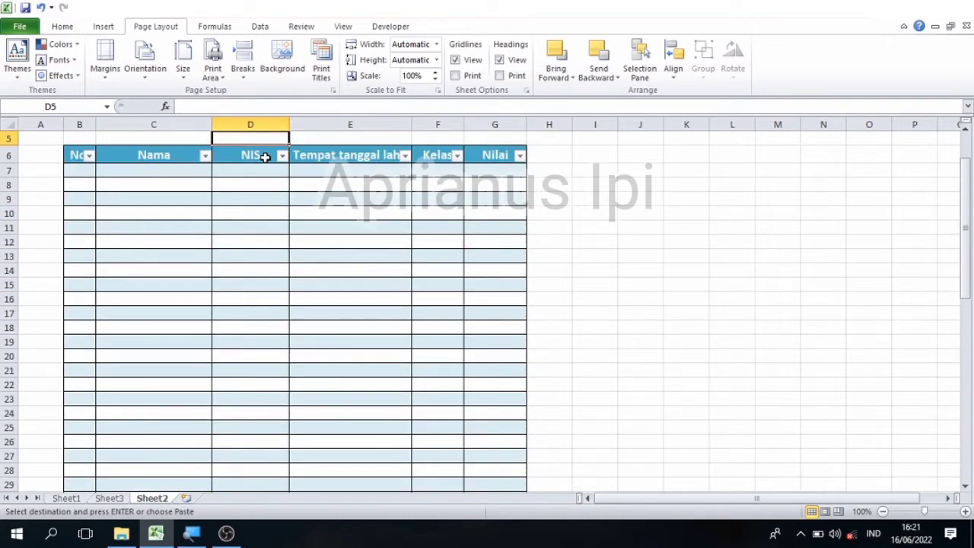
pyautogui.press('Up')
pyautogui.press('Up')
pyautogui.press('Up')
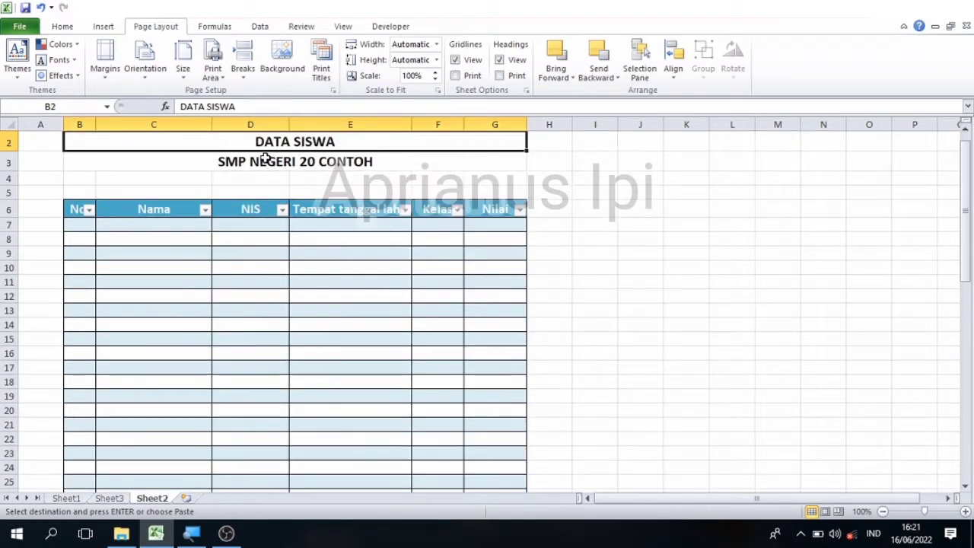
# Step: Select B2 through G61 and set that range as the print area
pyautogui.scroll(1, 264, 157)
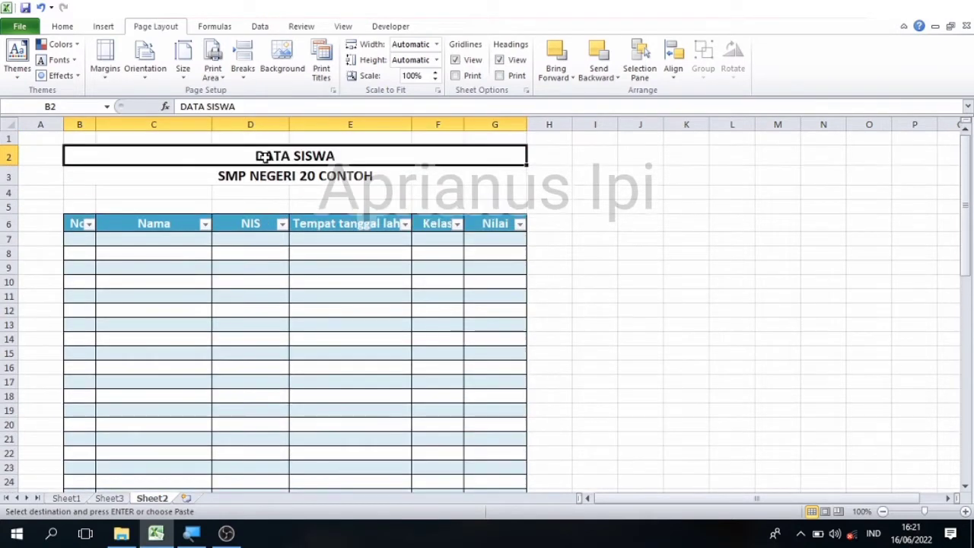
pyautogui.moveTo(264, 157)
pyautogui.mouseDown()
pyautogui.moveTo(525, 487)
pyautogui.moveTo(525, 453)
pyautogui.mouseUp()
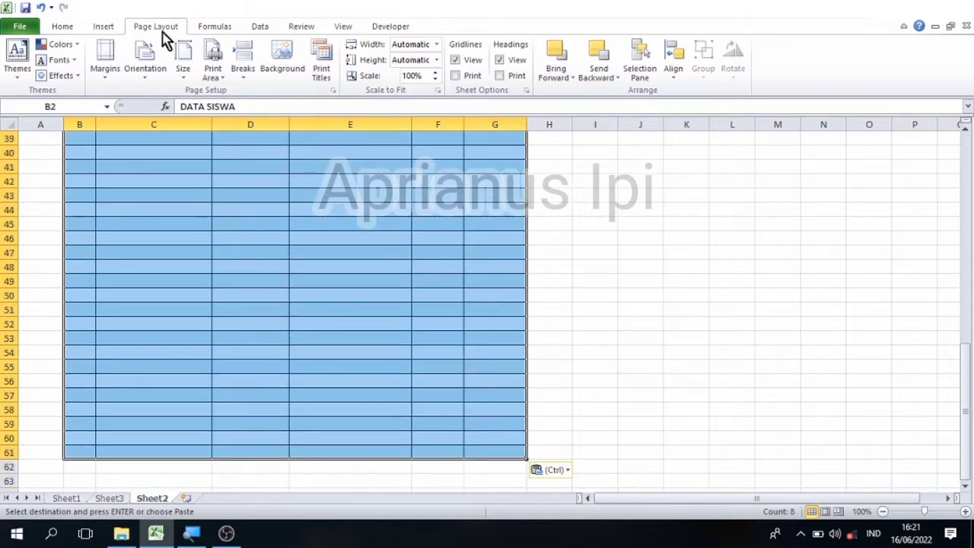
pyautogui.click(220, 81)
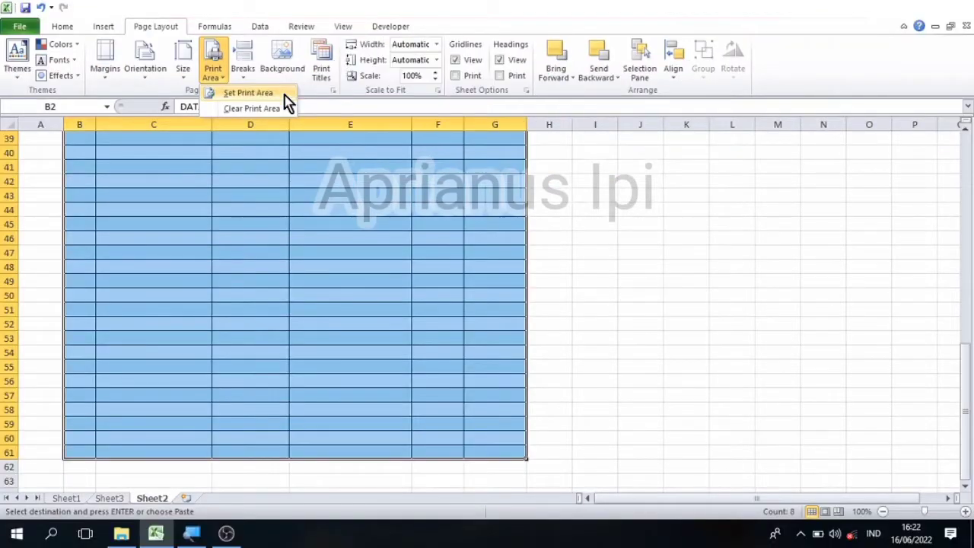
pyautogui.click(284, 94)
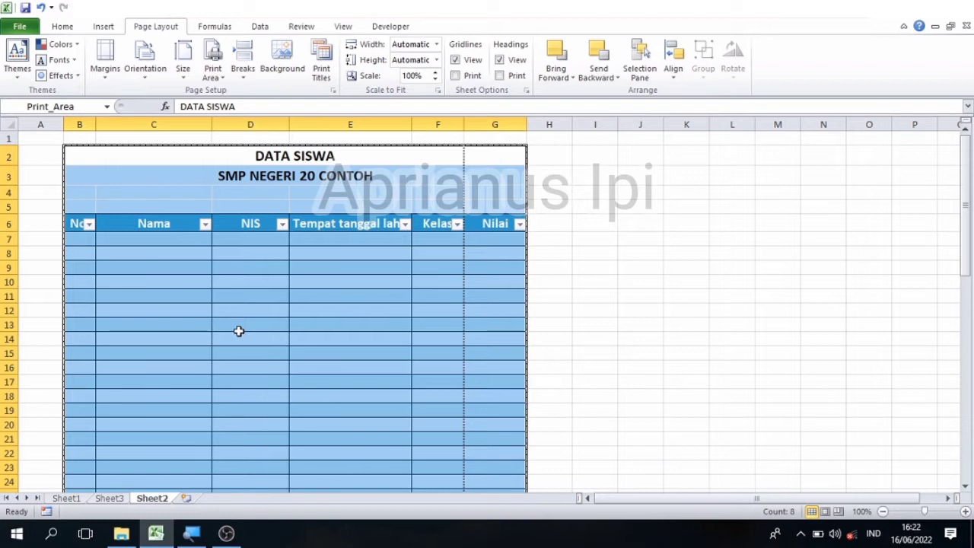
# Step: Open Page Setup via More Paper Sizes and keep F4 as the paper size
pyautogui.click(191, 84)
pyautogui.scroll(3, 191, 84)
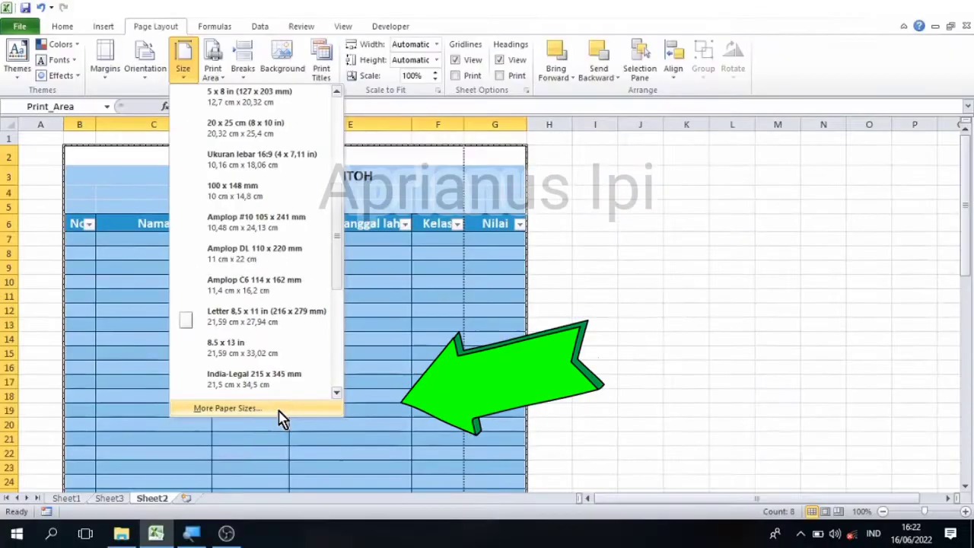
pyautogui.click(279, 409)
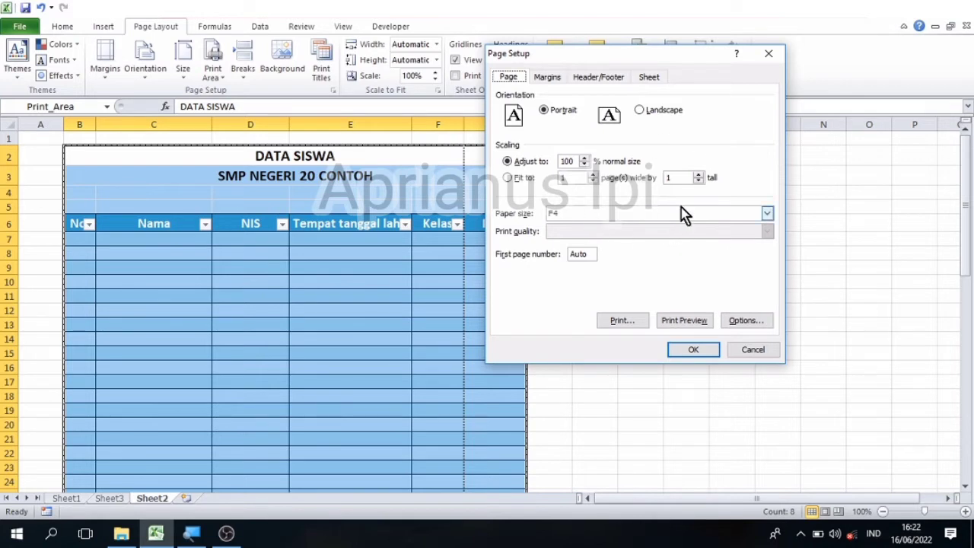
pyautogui.click(718, 218)
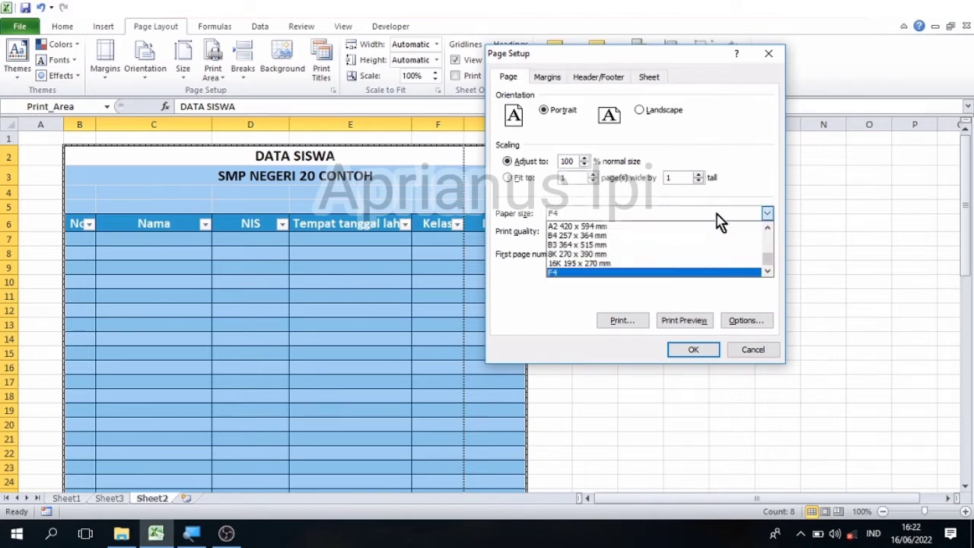
pyautogui.click(718, 217)
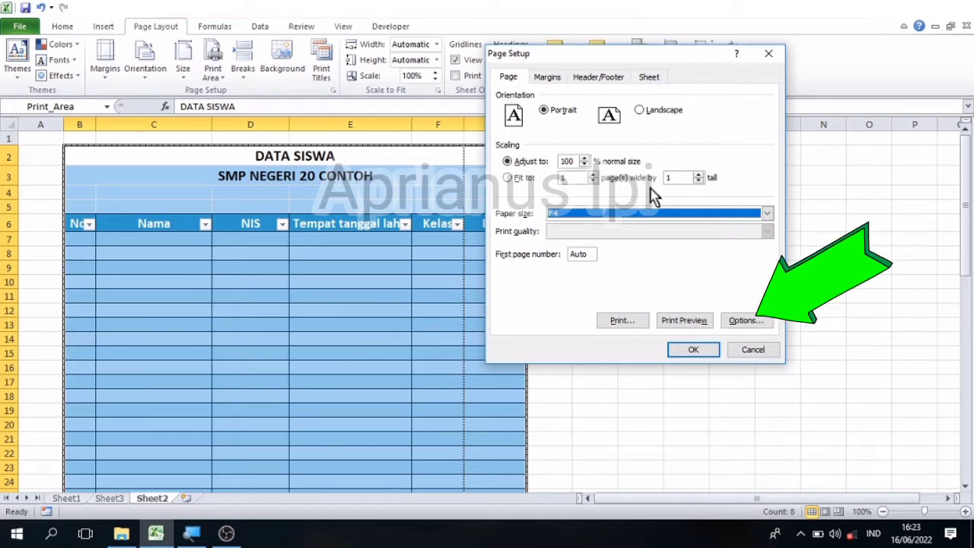
# Step: Open the EPSON L3210 Series printer properties and expand the Ukuran Dokumen size list
pyautogui.click(738, 323)
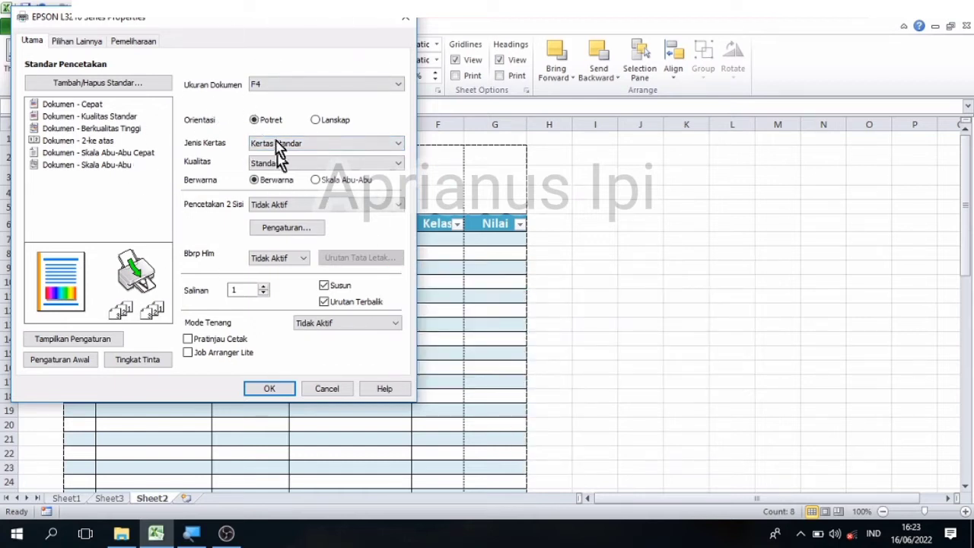
pyautogui.moveTo(174, 142)
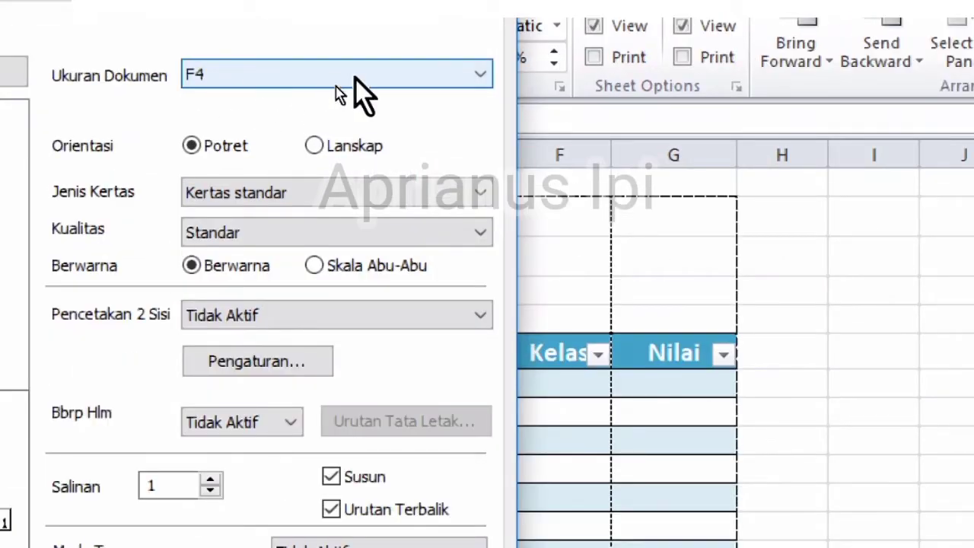
pyautogui.click(339, 83)
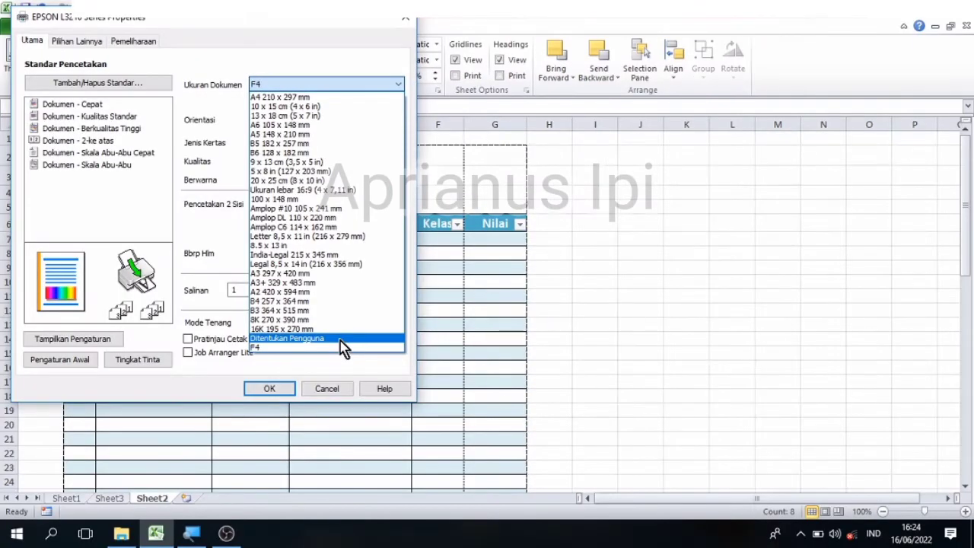
# Step: Choose Ditentukan Pengguna to open the user-defined size, currently 210.0 × 297.0 mm
pyautogui.click(342, 345)
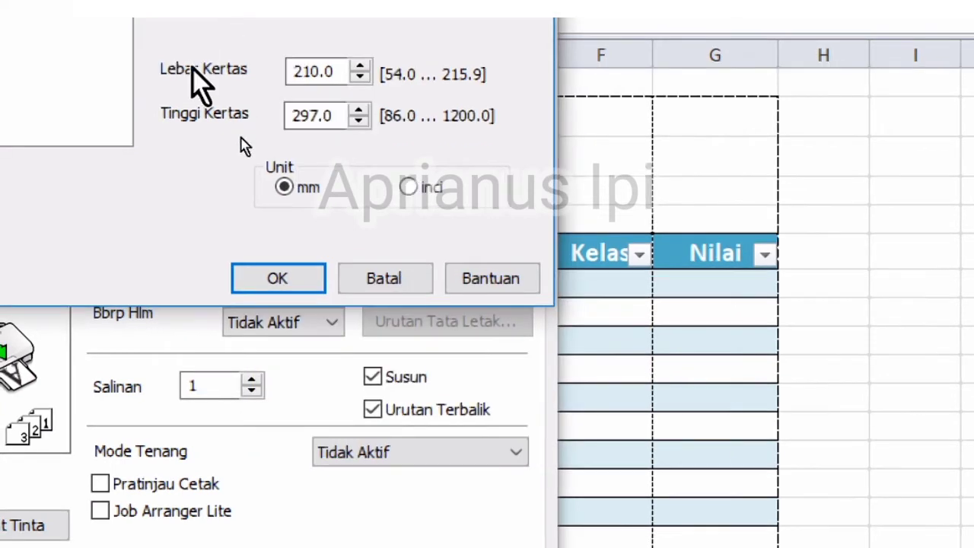
# Step: Change the Tinggi Kertas height to 330.0 mm, leaving Lebar Kertas width at 210.0 mm
pyautogui.click(339, 70)
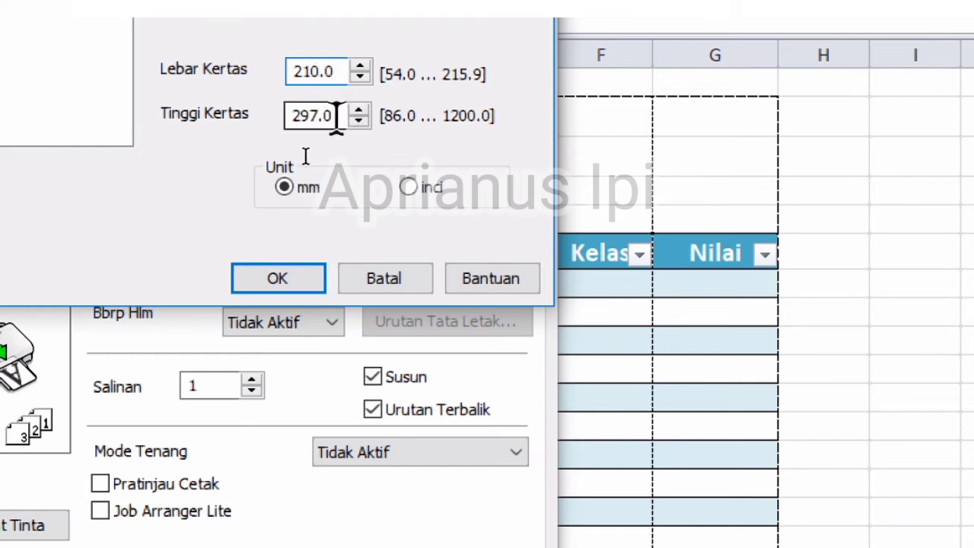
pyautogui.click(336, 115)
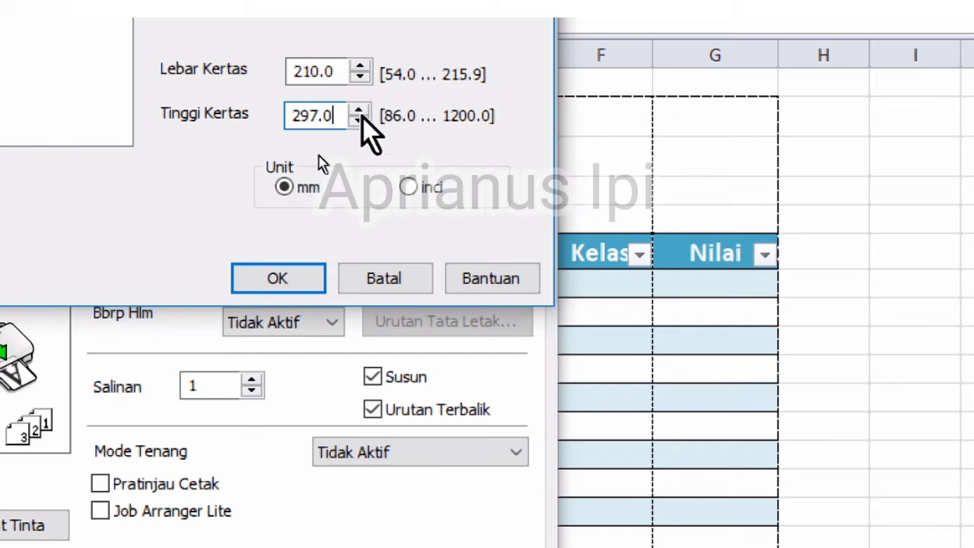
pyautogui.click(358, 111)
pyautogui.click(358, 111)
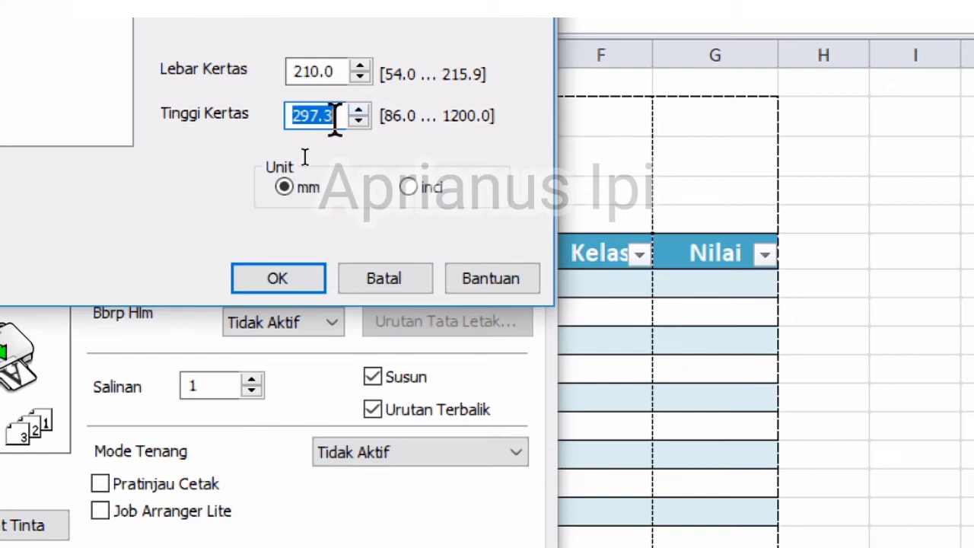
pyautogui.press('BackSpace')
pyautogui.write('3')
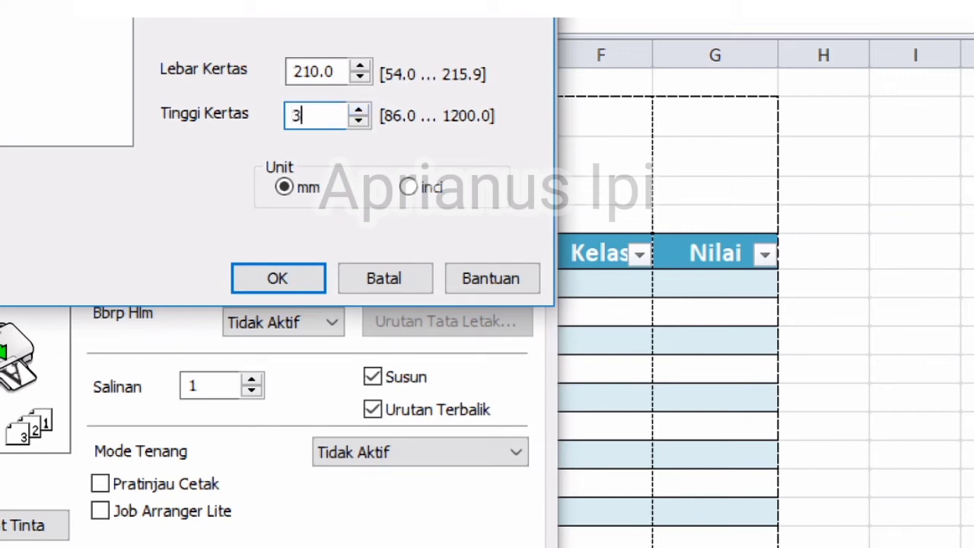
pyautogui.write('30')
pyautogui.click(333, 68)
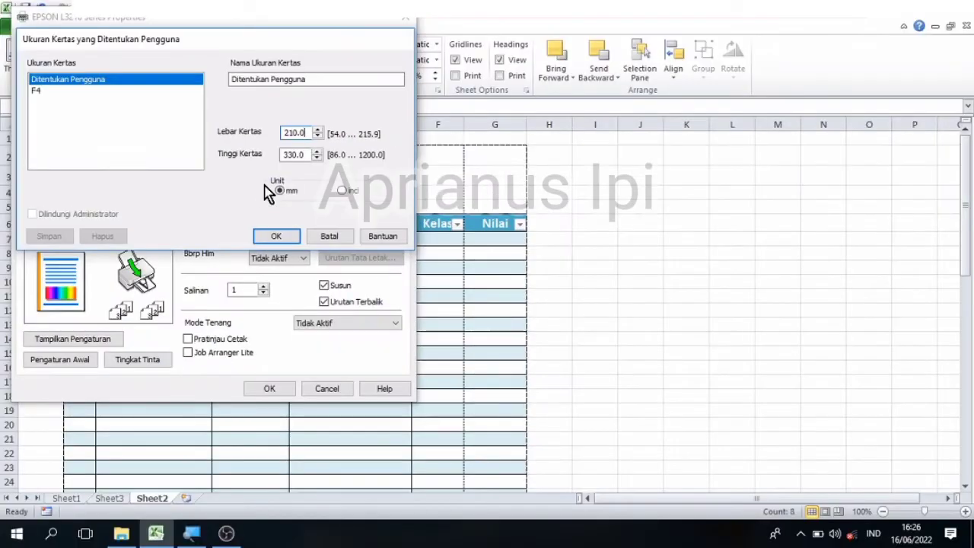
# Step: Confirm the 210 × 330 mm size through the custom size, printer properties and Page Setup dialogs
pyautogui.click(273, 238)
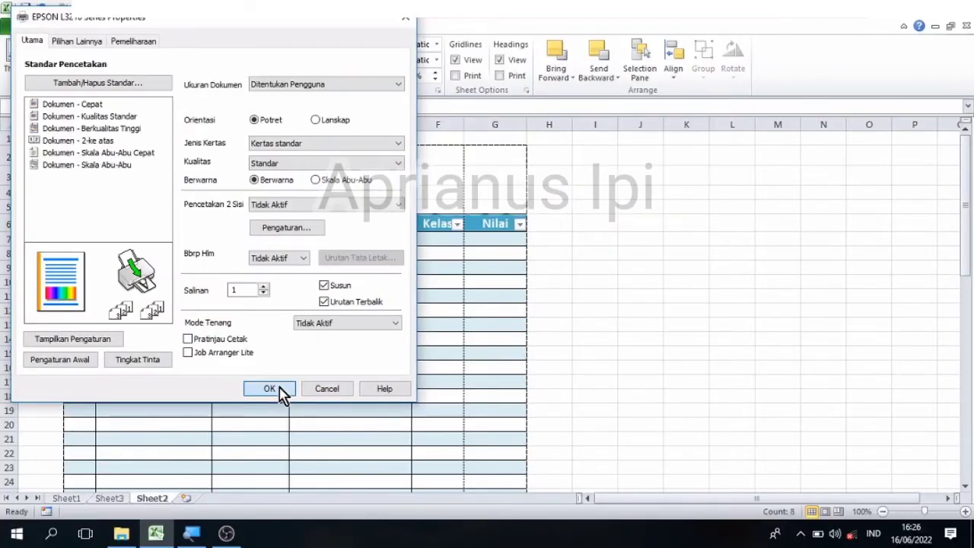
pyautogui.click(283, 394)
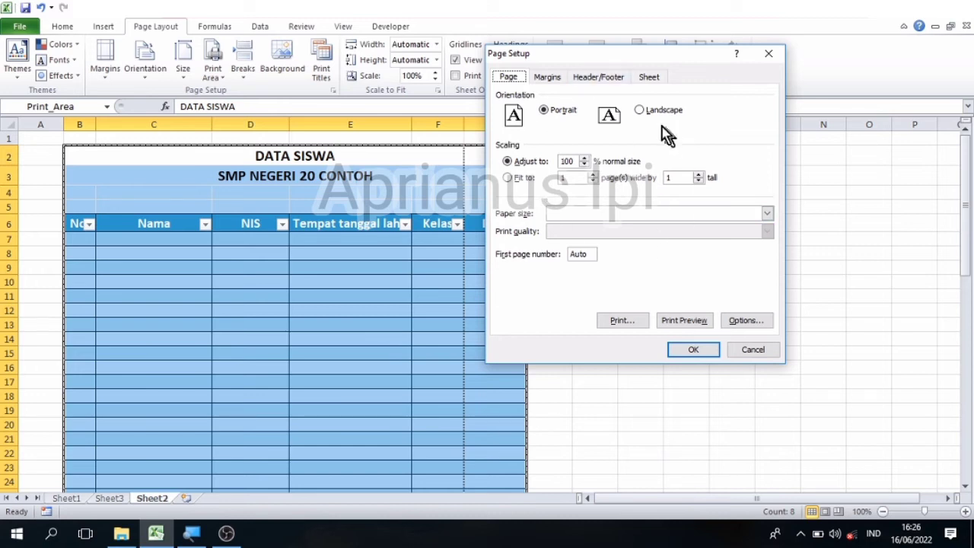
pyautogui.click(673, 353)
pyautogui.click(396, 300)
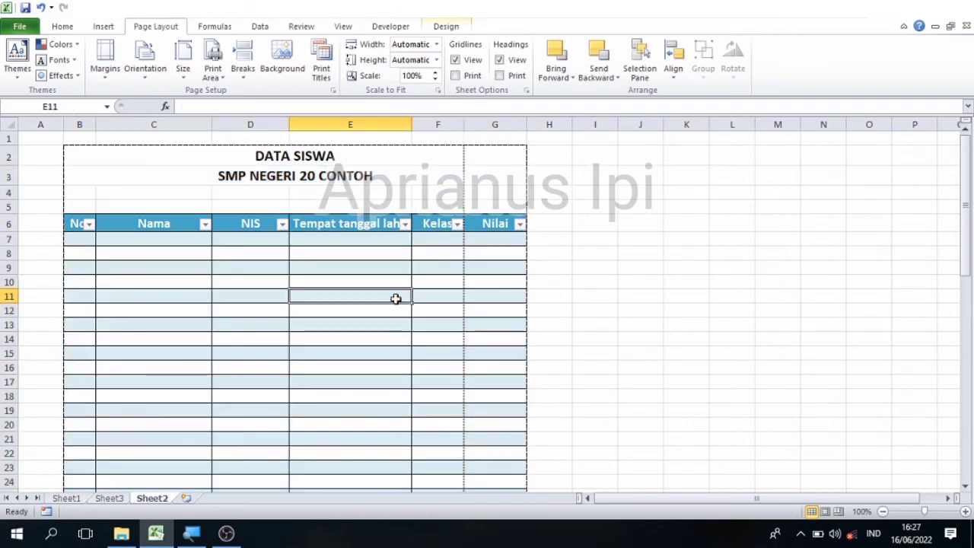
pyautogui.press('Down')
pyautogui.press('Down')
pyautogui.press('Down')
pyautogui.press('Down')
pyautogui.press('Down')
pyautogui.press('Down')
pyautogui.press('Down')
pyautogui.press('Down')
pyautogui.press('Down')
pyautogui.press('Down')
pyautogui.press('Down')
pyautogui.press('Down')
pyautogui.press('Down')
pyautogui.press('Down')
pyautogui.press('Down')
pyautogui.press('Down')
pyautogui.press('Down')
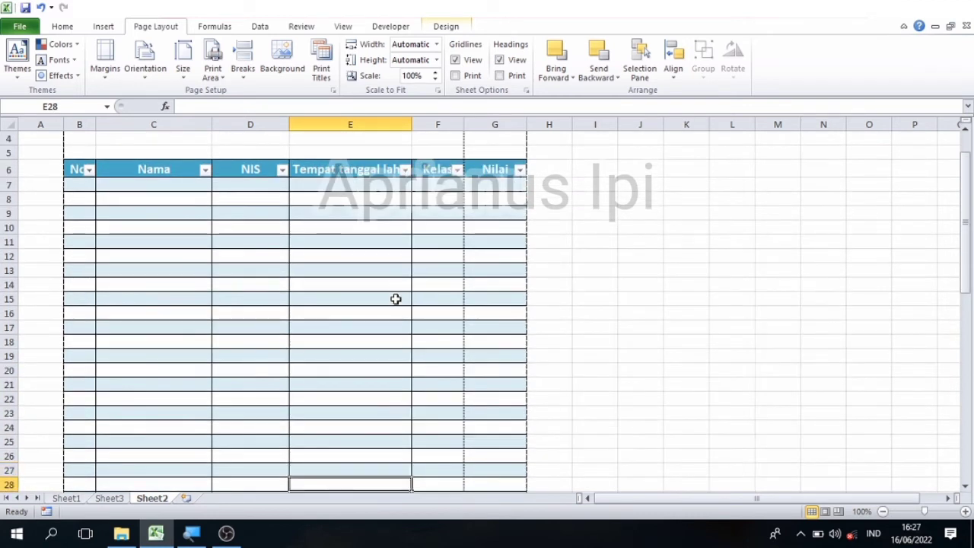
pyautogui.press('Down')
pyautogui.press('Down')
pyautogui.press('Down')
pyautogui.press('Down')
pyautogui.press('Down')
pyautogui.press('Down')
pyautogui.press('Down')
pyautogui.press('Down')
pyautogui.press('Down')
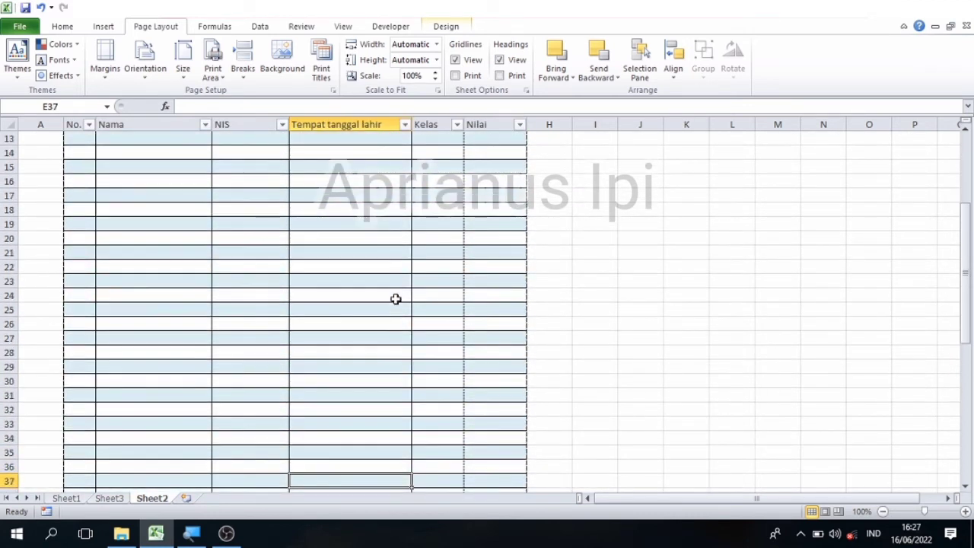
pyautogui.press('Down')
pyautogui.press('Down')
pyautogui.press('Down')
pyautogui.press('Down')
pyautogui.press('Down')
pyautogui.press('Down')
pyautogui.press('Down')
pyautogui.press('Down')
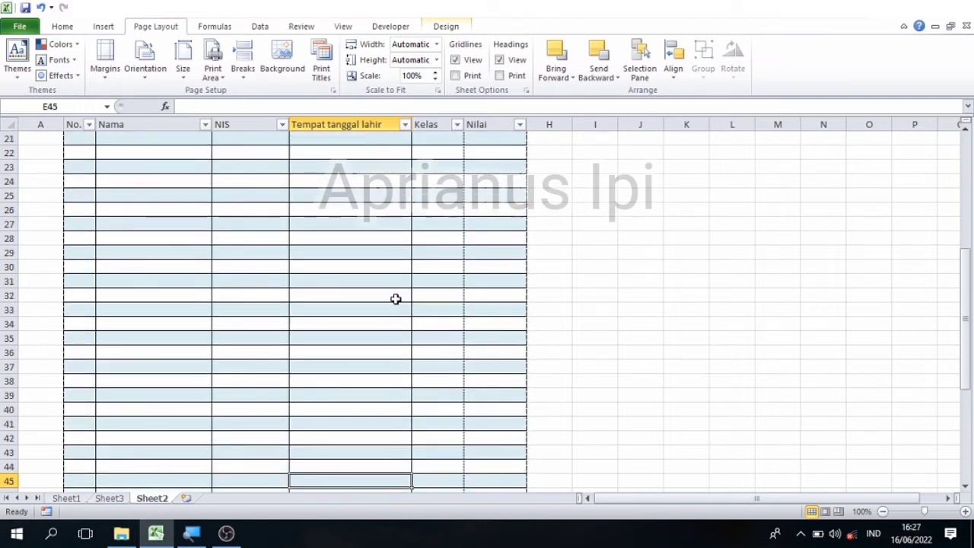
pyautogui.hotkey('ctrl', 'Up')
pyautogui.hotkey('ctrl', 'Up')
pyautogui.press('Down')
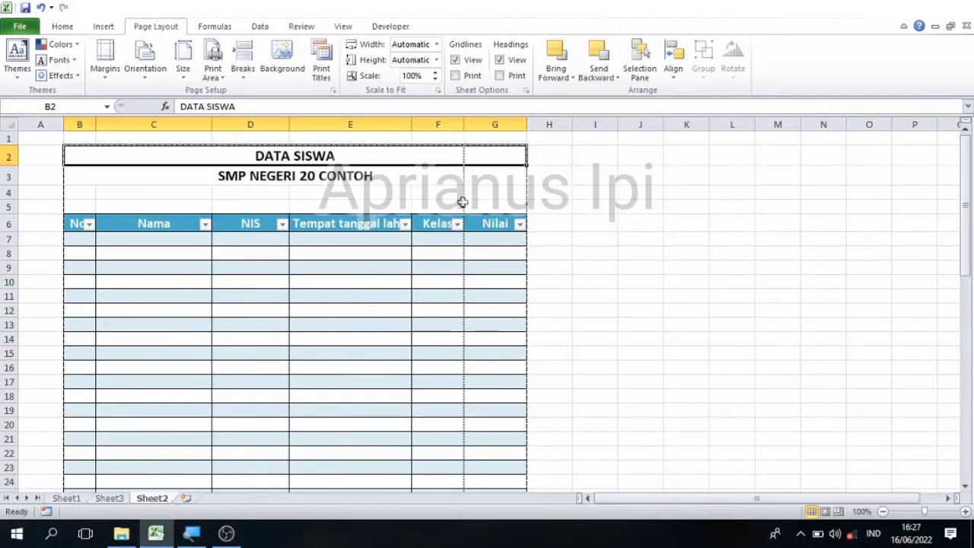
# Step: Lower the Scale to Fit value from 100% through 95% to 90%, then deselect the title cell
pyautogui.click(435, 79)
pyautogui.click(435, 80)
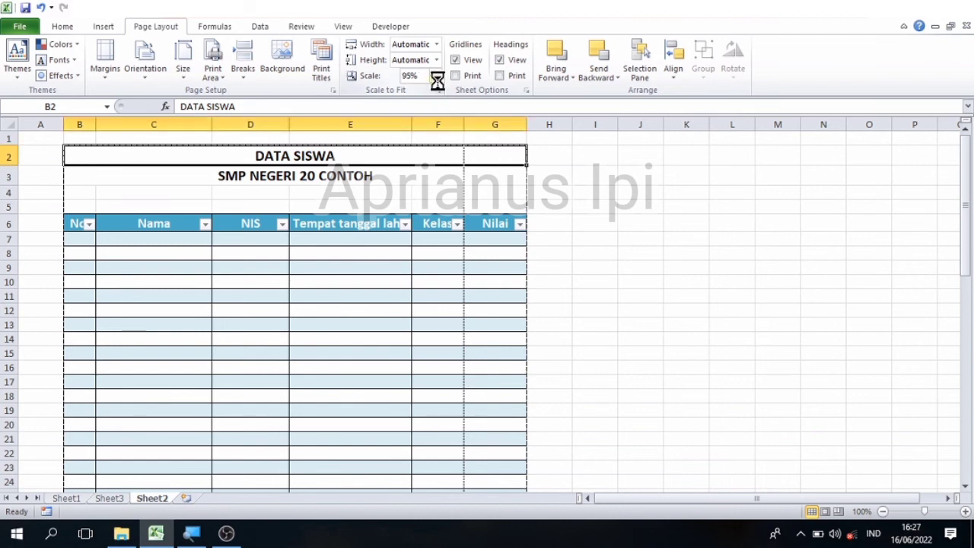
pyautogui.click(427, 309)
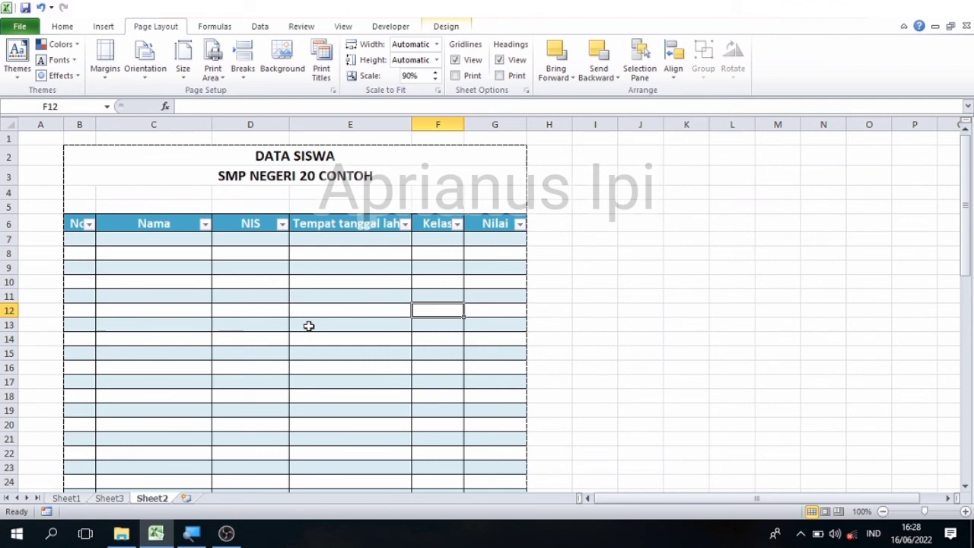
# Step: Open the Print screen with Ctrl+P to preview the DATA SISWA page
pyautogui.hotkey('ctrl', 'p')
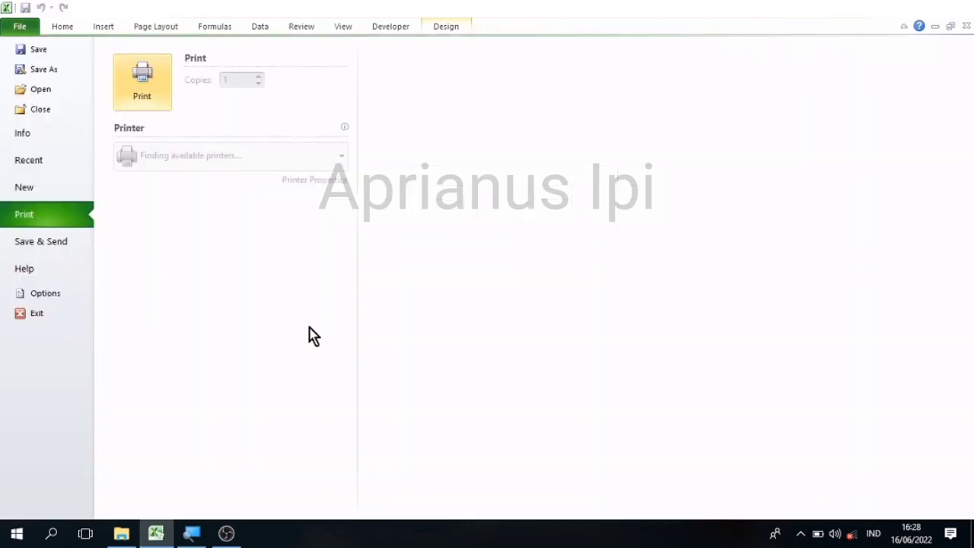